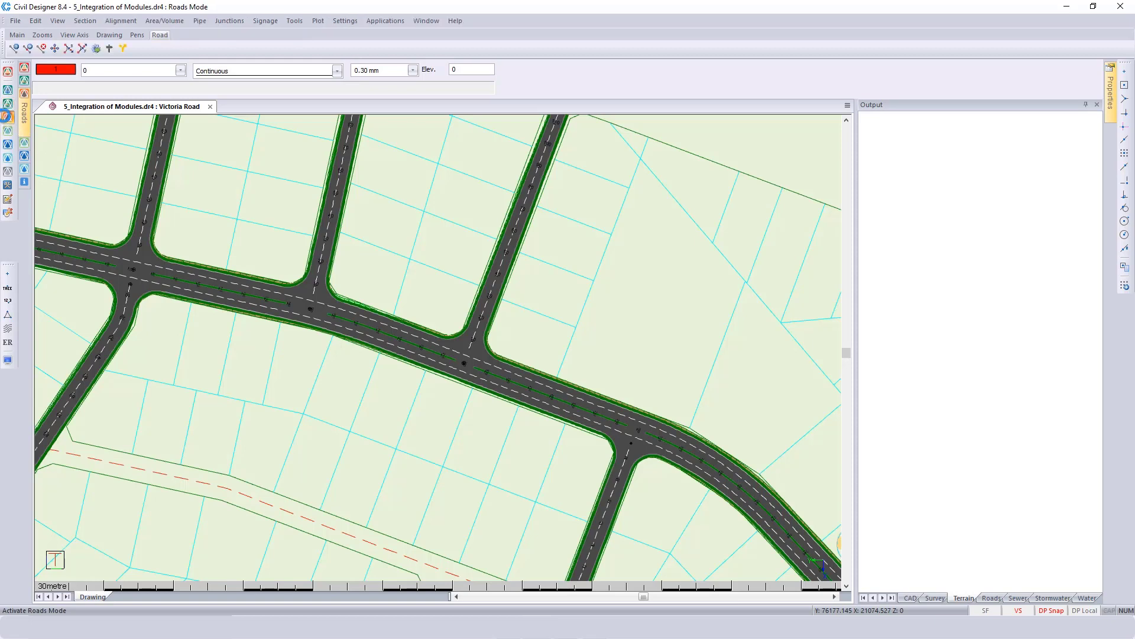
Start a Cumulative Volumes calculation for Victoria Road with start chainage 695 and stop chainage 705.
left_click(170, 23)
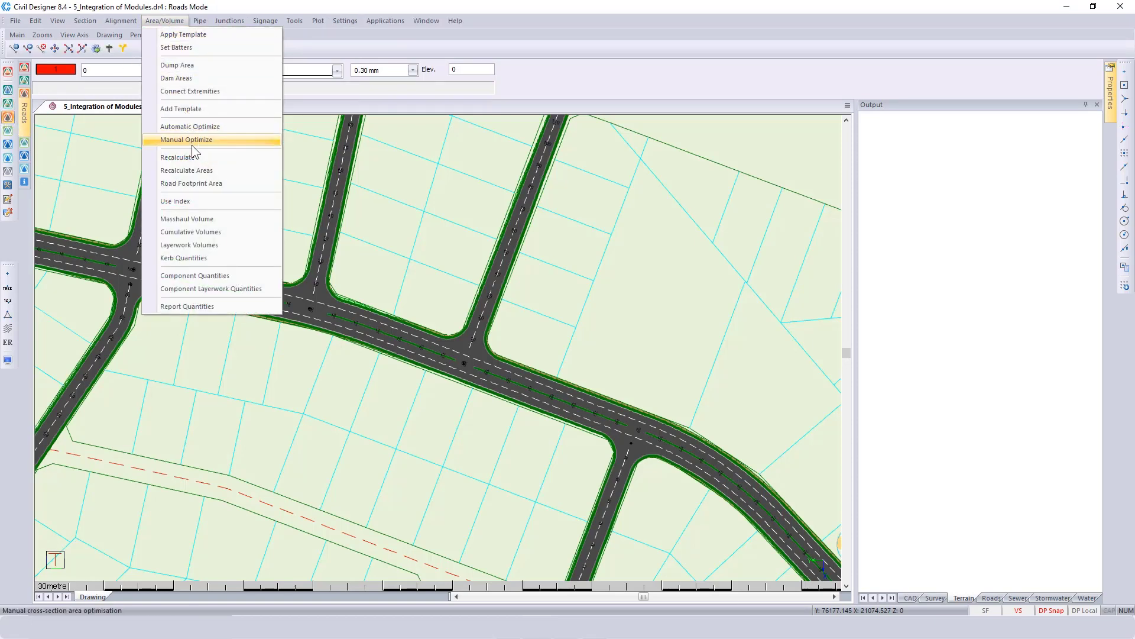
left_click(215, 231)
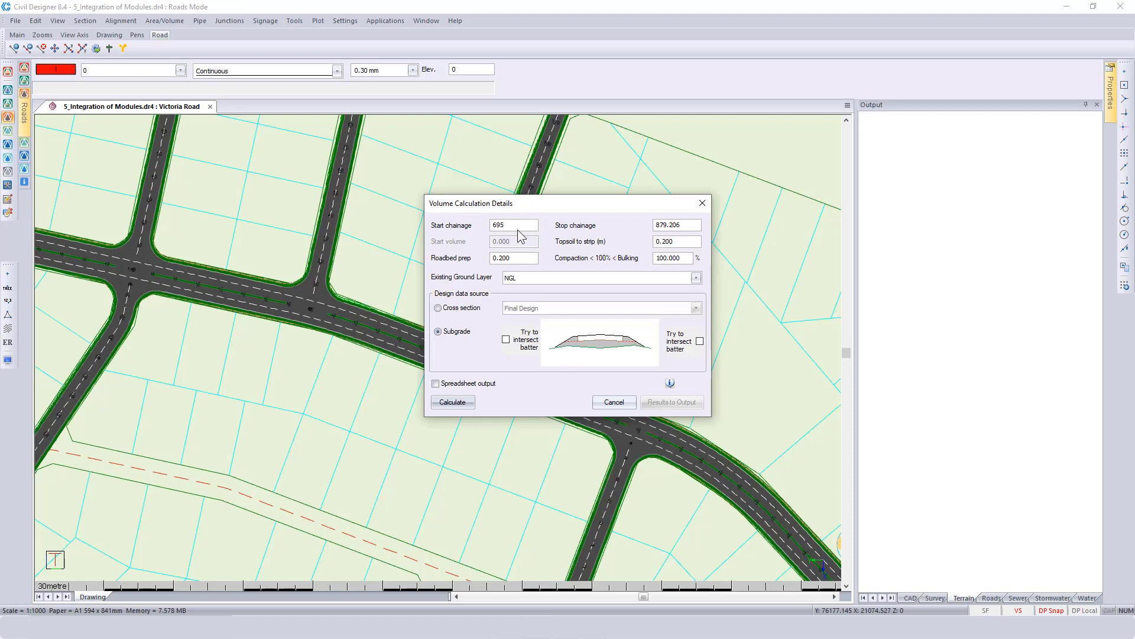
double_click(675, 226)
type("705")
left_click(685, 240)
double_click(685, 240)
Consult the roadbed definition diagrams in Roadbed COLTO.pdf and return to the volume calculation settings in Civil Designer.
left_click(527, 259)
left_click(526, 259)
left_click(291, 627)
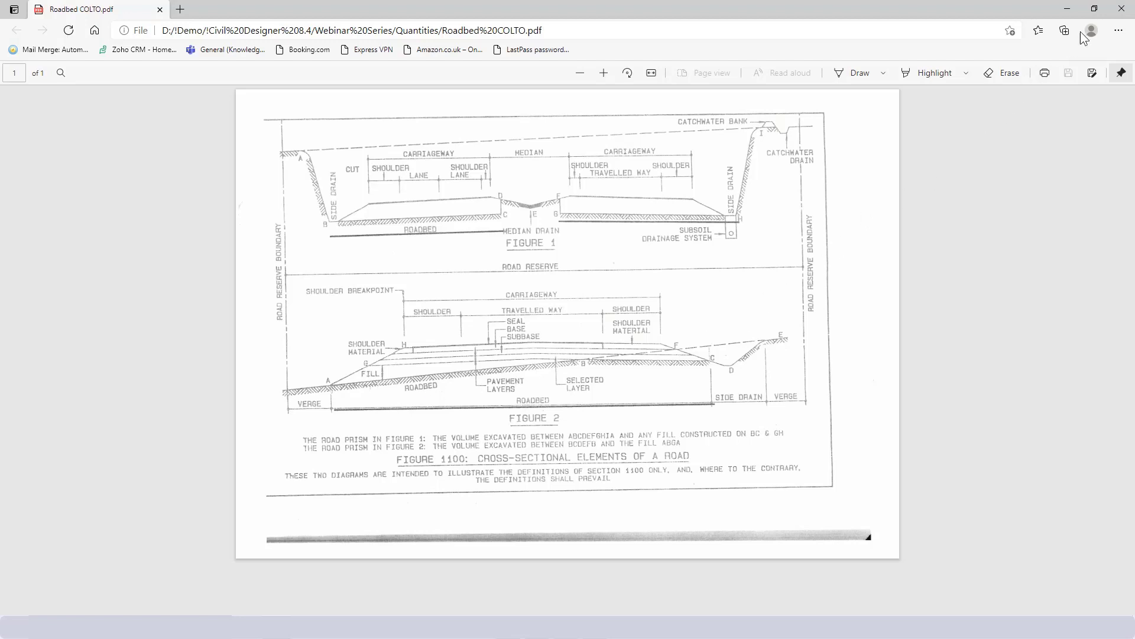
left_click(1070, 7)
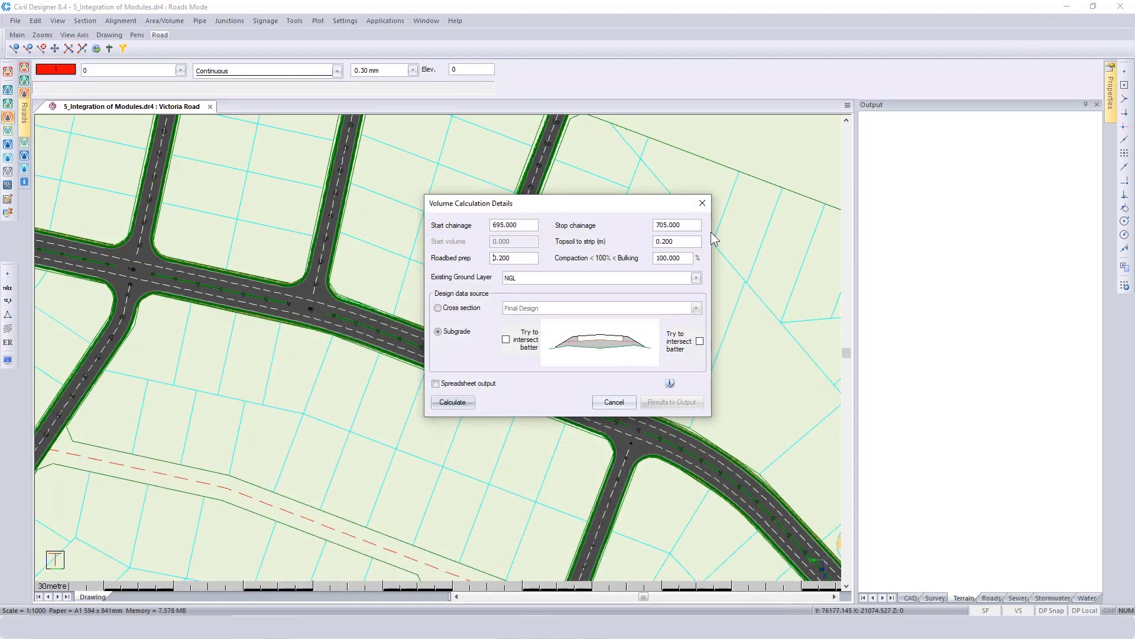
Set the compaction/bulking factor to 95% and use the Final Design cross section as the design data source.
double_click(687, 259)
type("95")
left_click(478, 310)
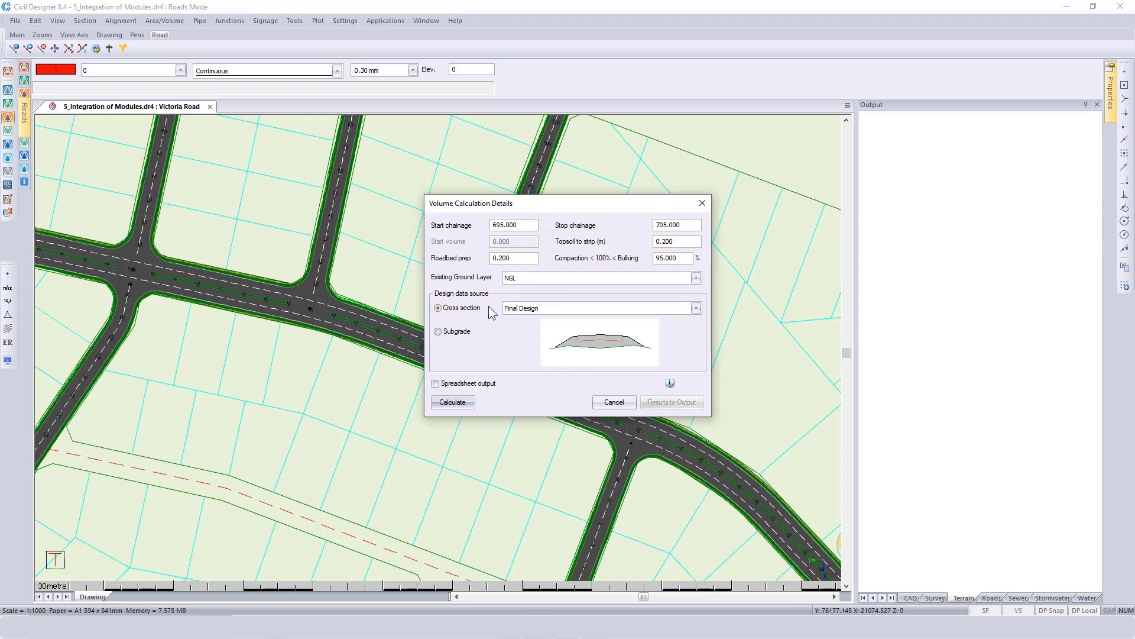
left_click(695, 308)
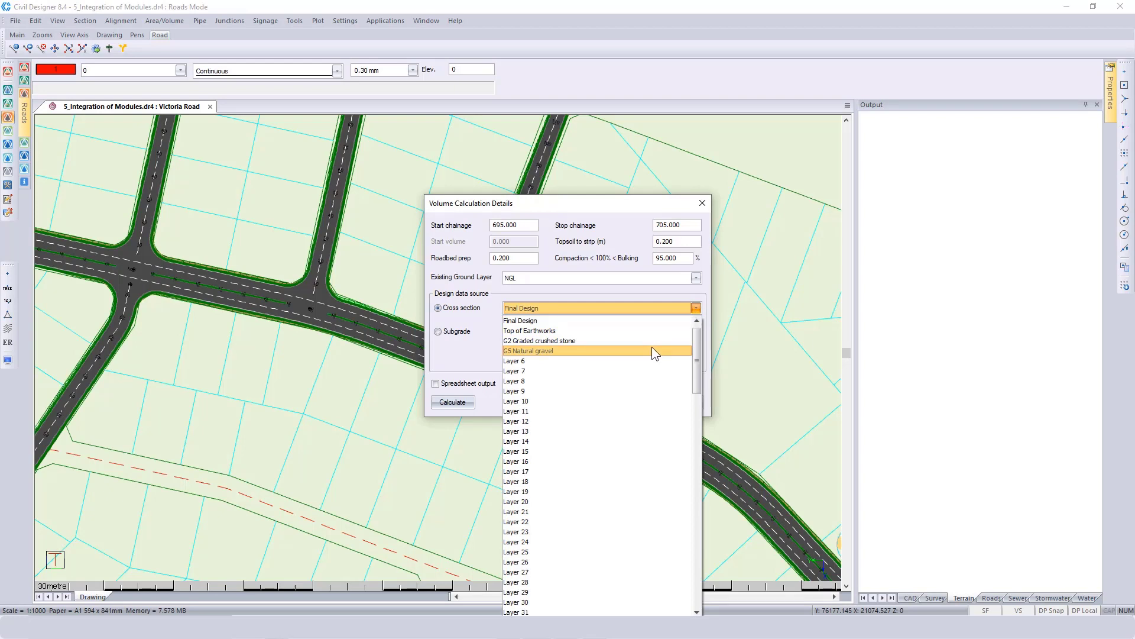
left_click(640, 323)
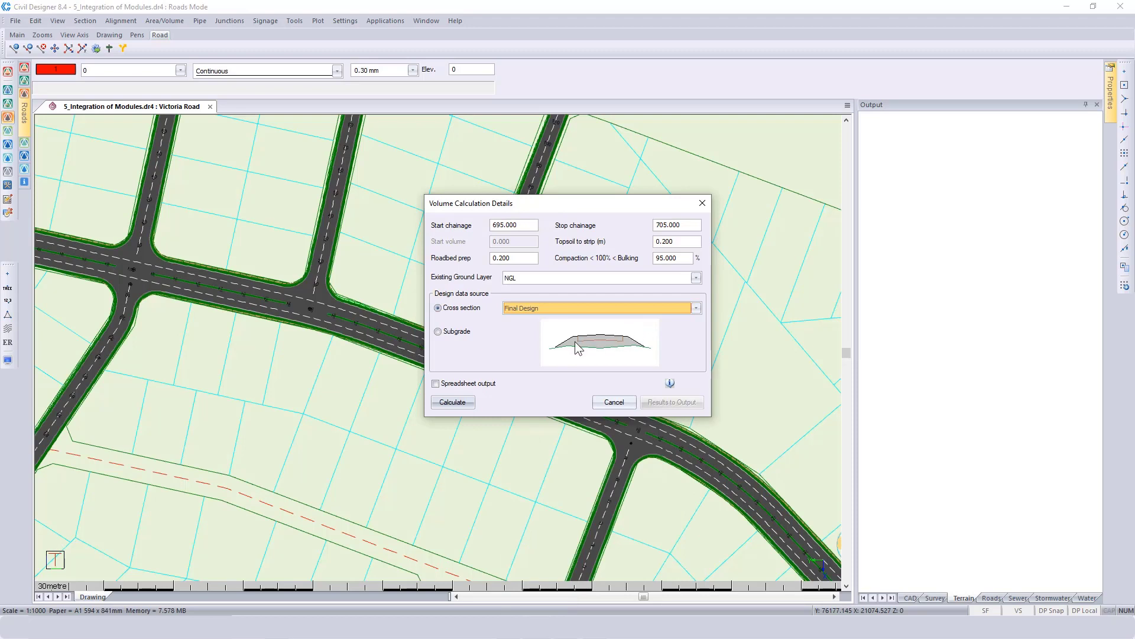
left_click(452, 335)
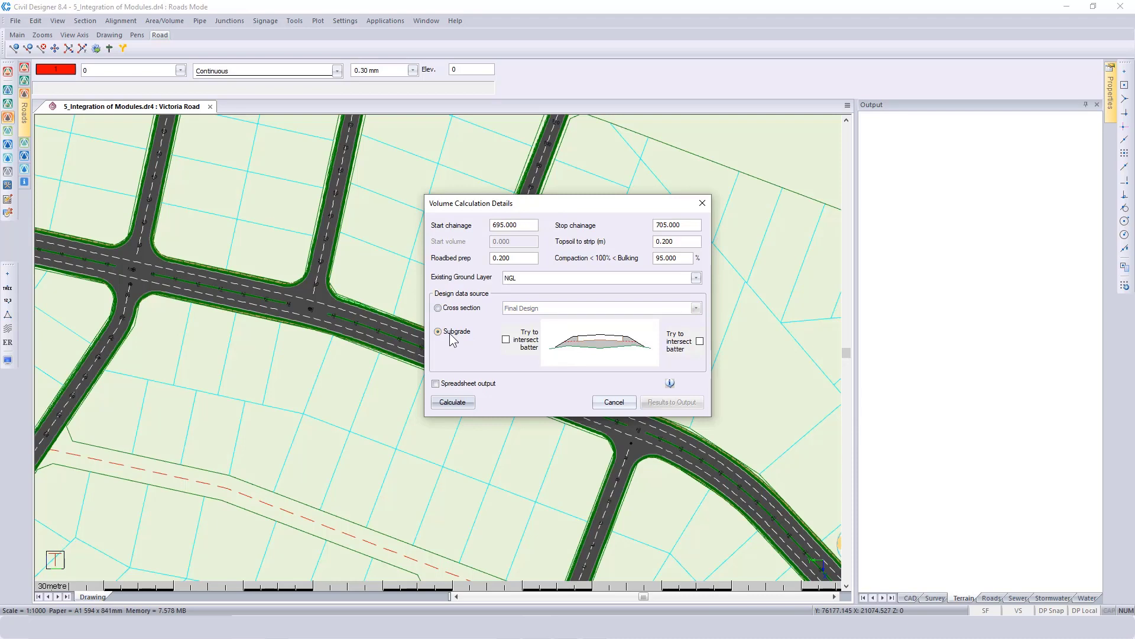
left_click(464, 308)
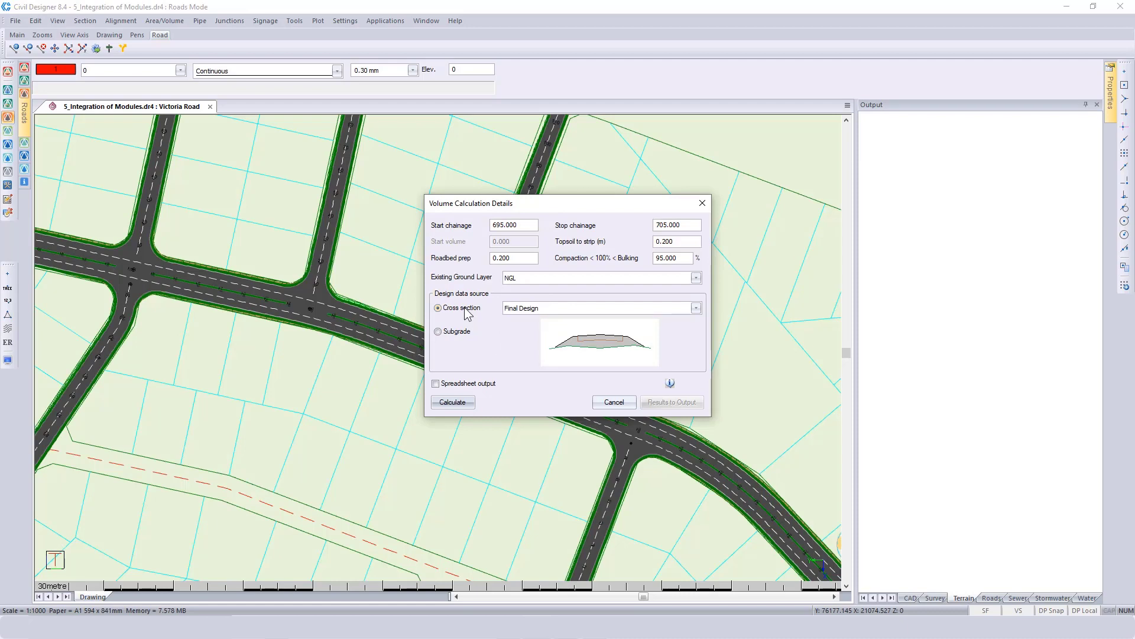
left_click(519, 312)
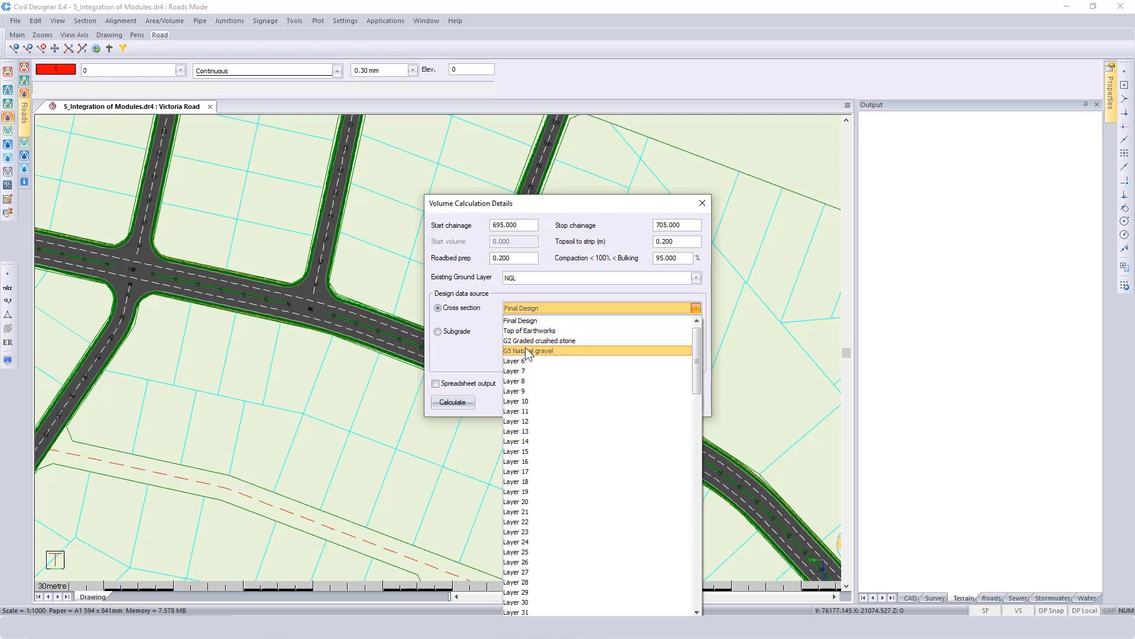
left_click(513, 320)
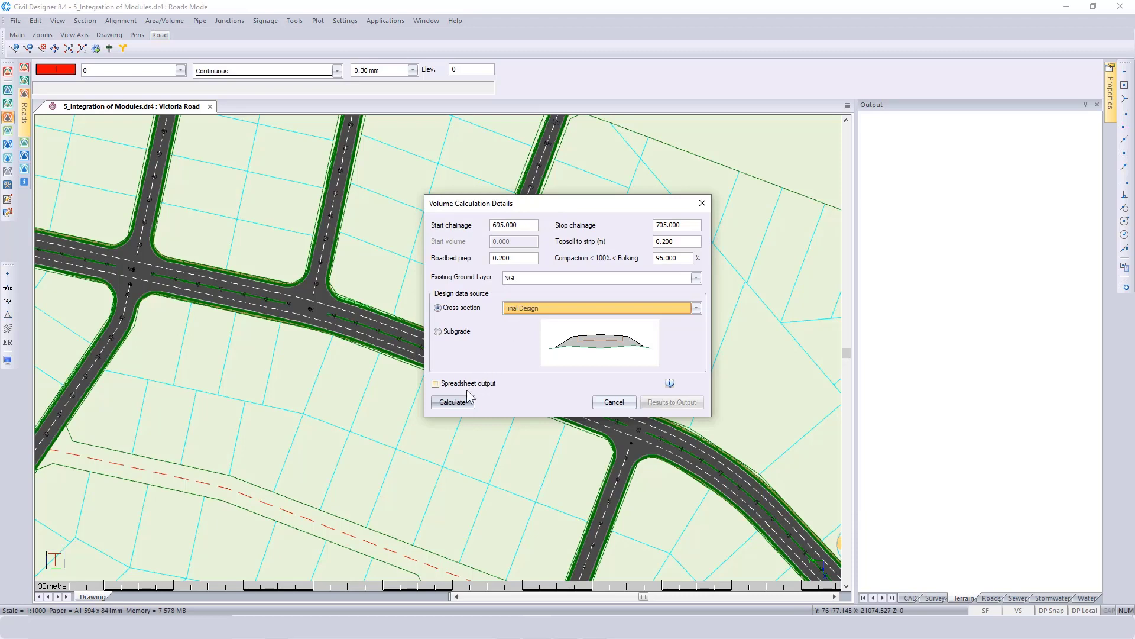
Calculate the cumulative volumes with the report sent to the screen.
left_click(459, 404)
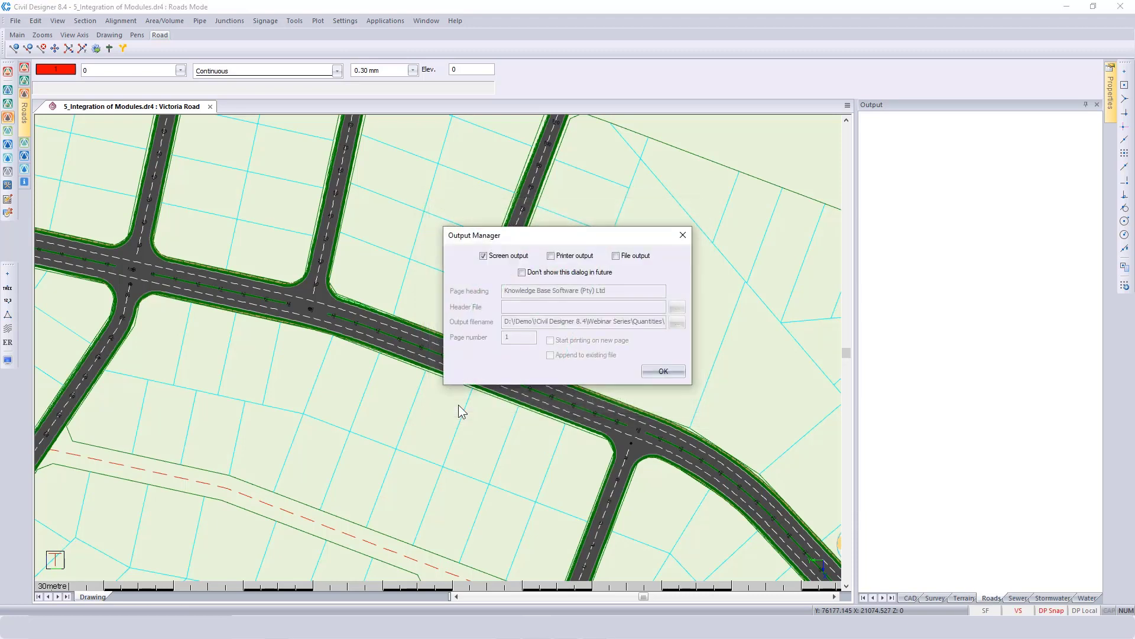
left_click(662, 371)
left_click(663, 372)
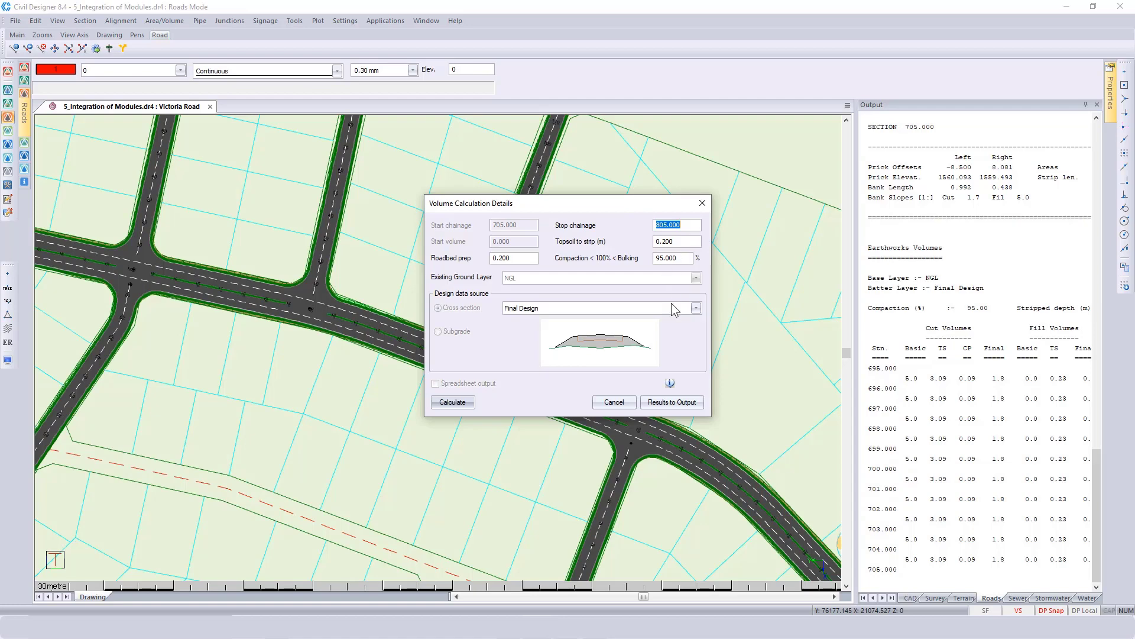
Read the Volume Calculations help topic on cut, fill and adjusted volumes, and close the help.
left_click(670, 384)
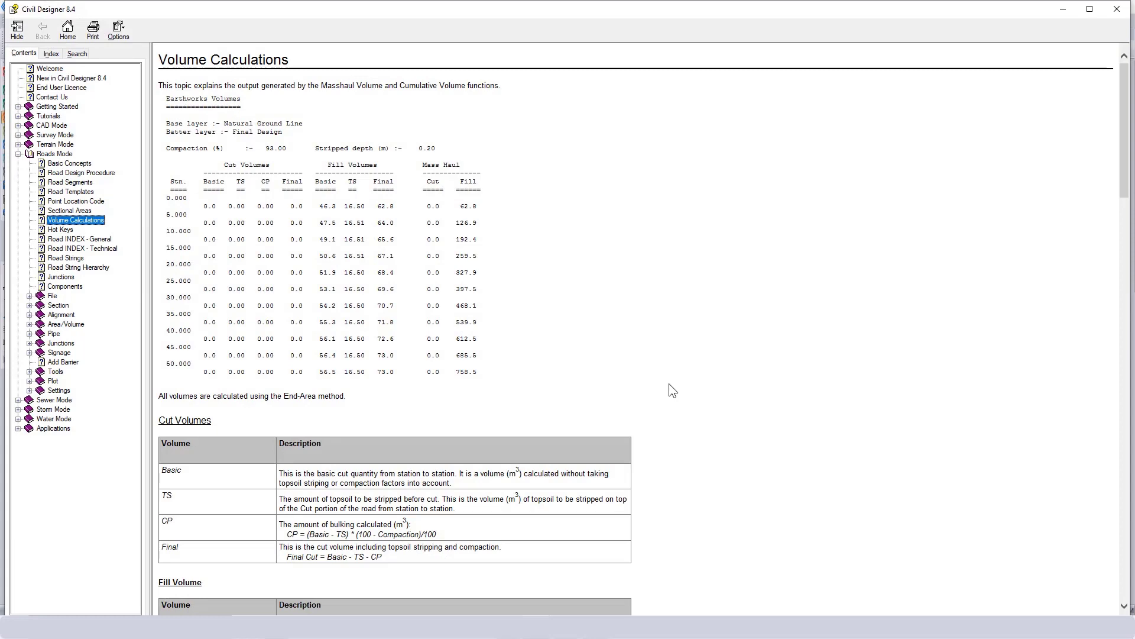
scroll(669, 391, "down", 5)
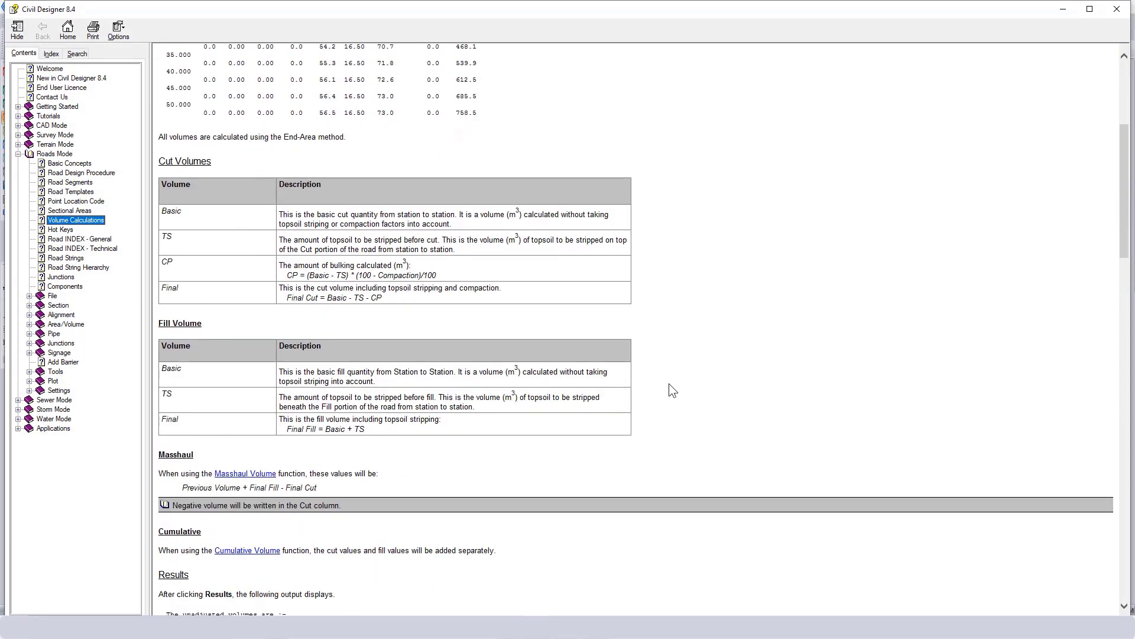
scroll(670, 385, "down", 2)
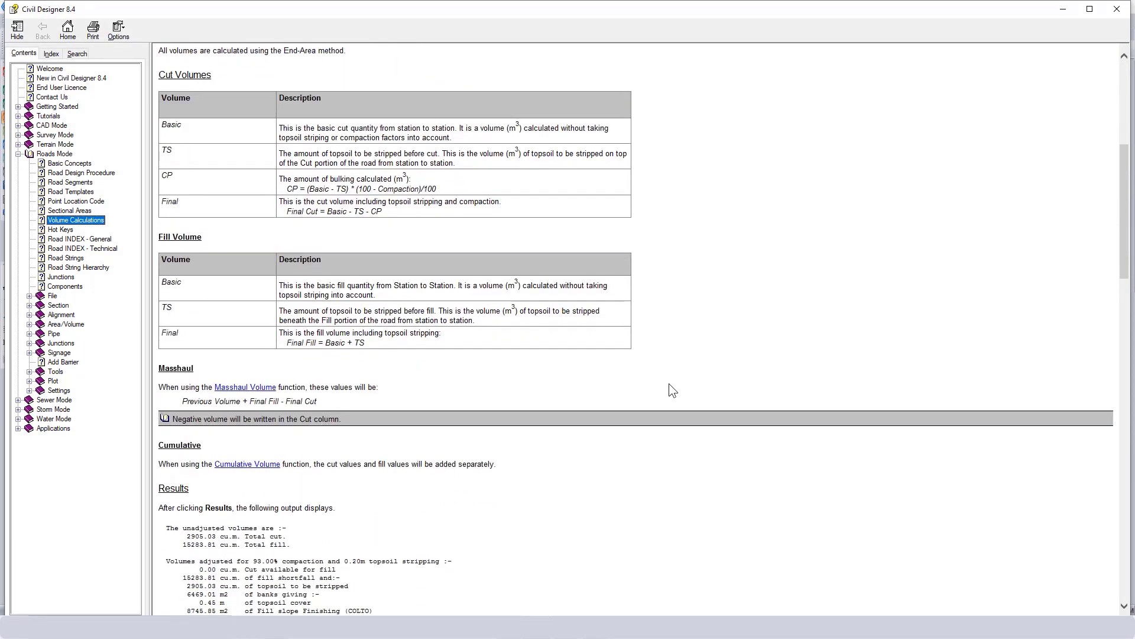
scroll(669, 385, "down", 8)
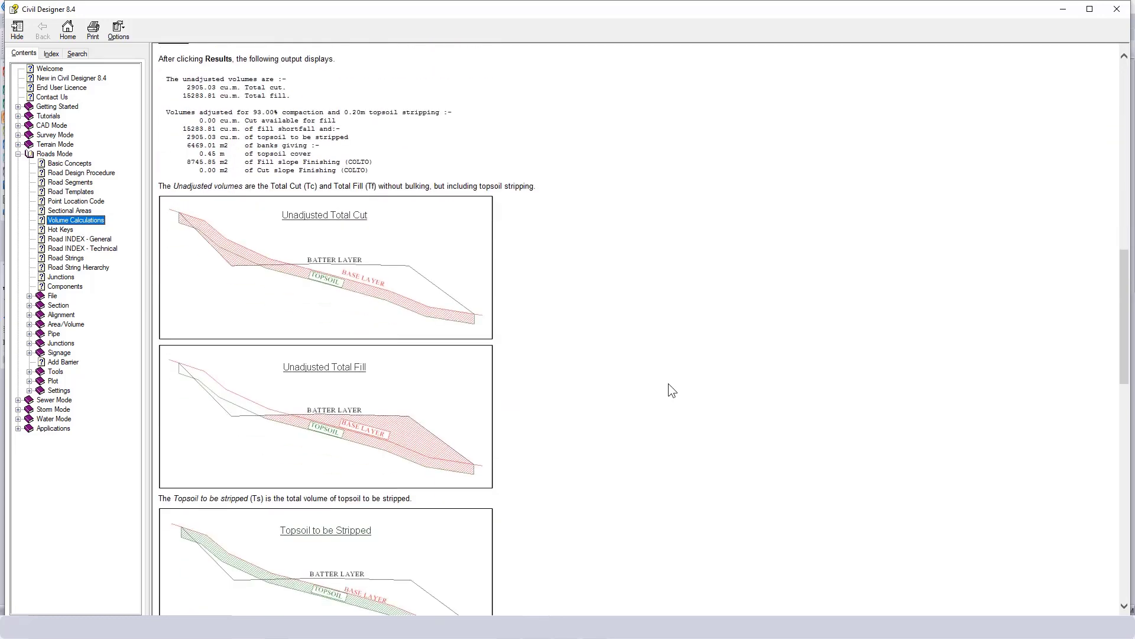
scroll(669, 384, "down", 6)
scroll(668, 390, "down", 5)
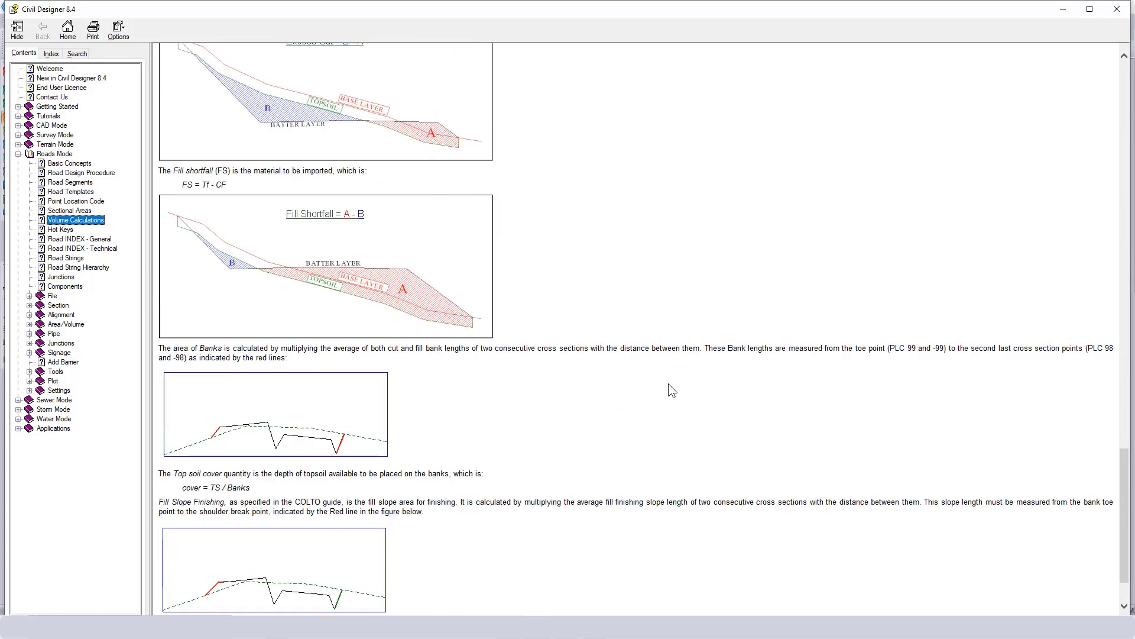
left_click(1117, 9)
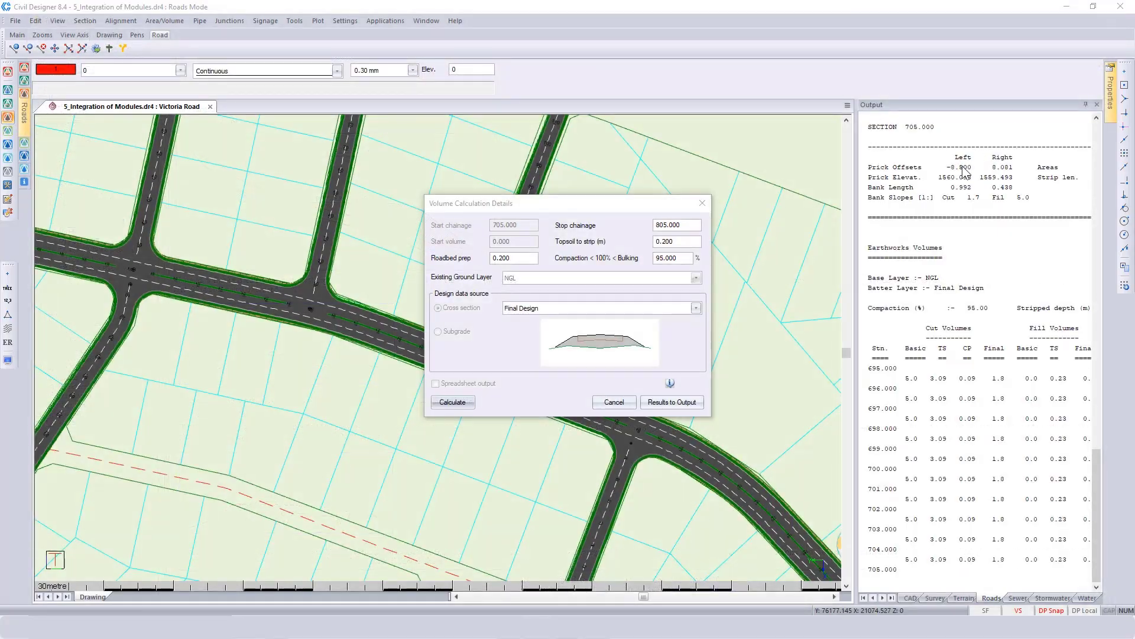
Send the cumulative volume results to the screen output and widen the output area to read the whole volume table.
left_click(674, 402)
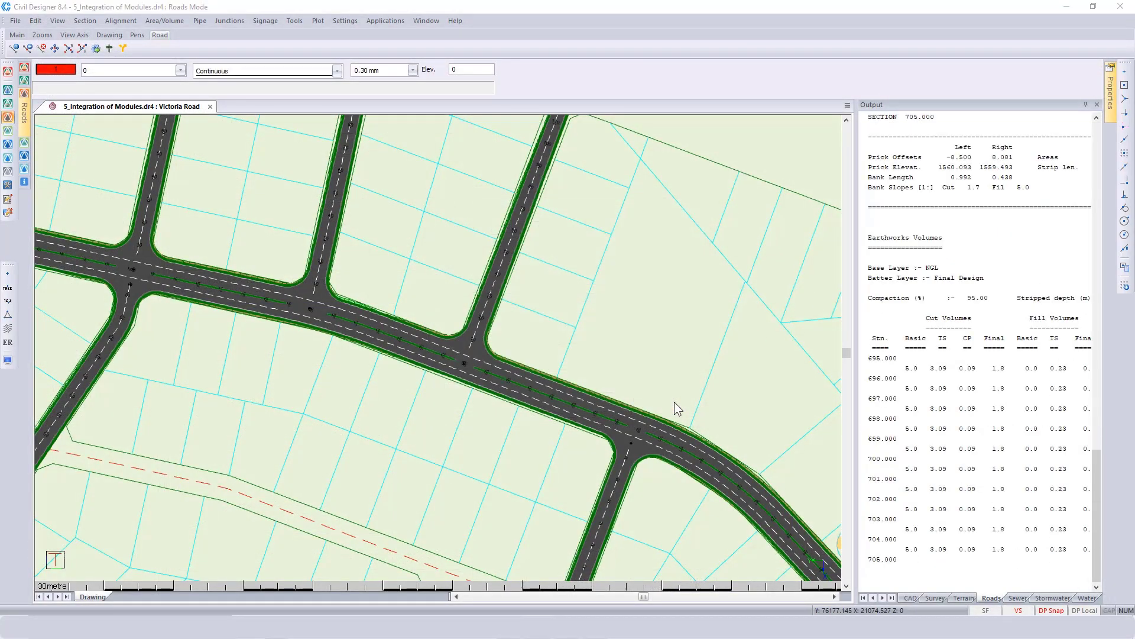
left_click(660, 371)
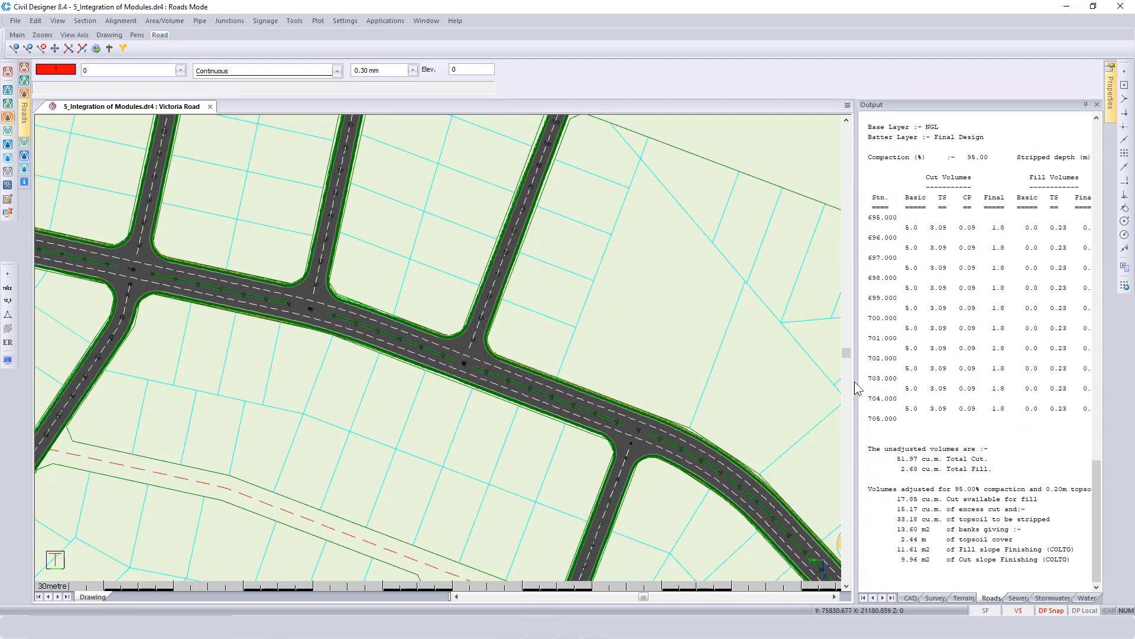
left_click_drag(854, 388, 604, 391)
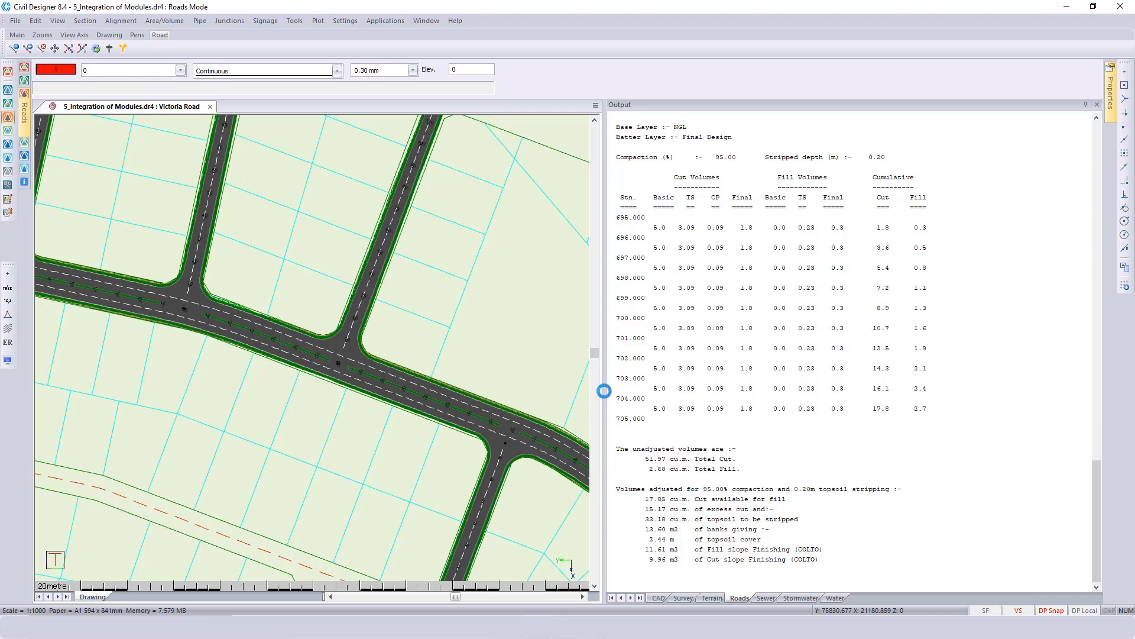
left_click(658, 227)
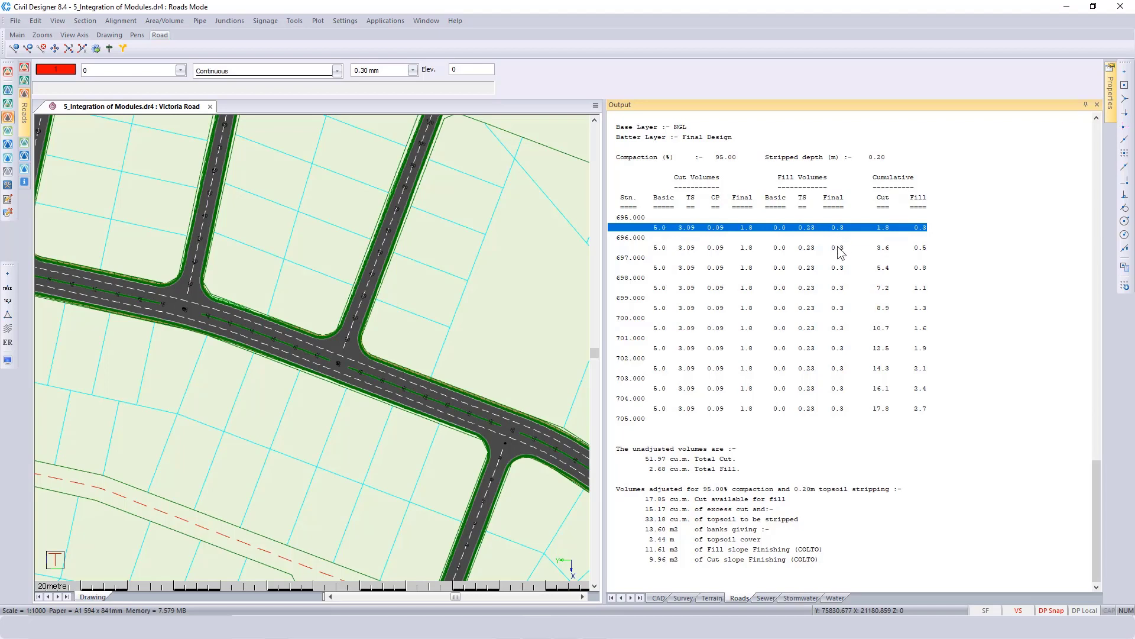
Calculate the Masshaul Volume for chainages 695 to 705 with the existing settings and screen output.
left_click(158, 22)
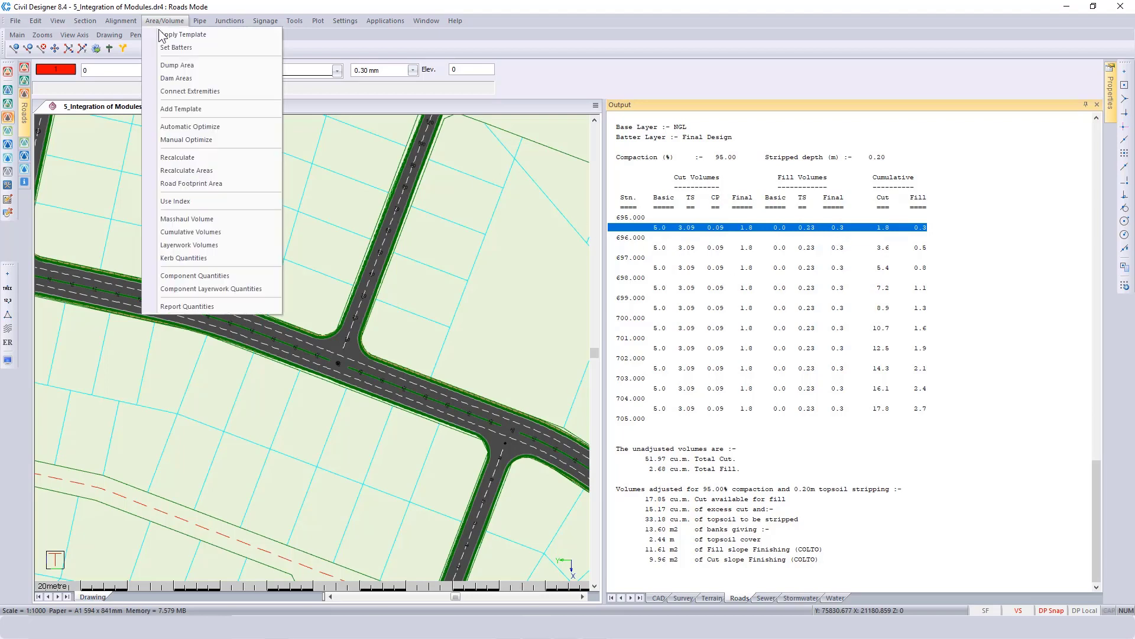
left_click(187, 218)
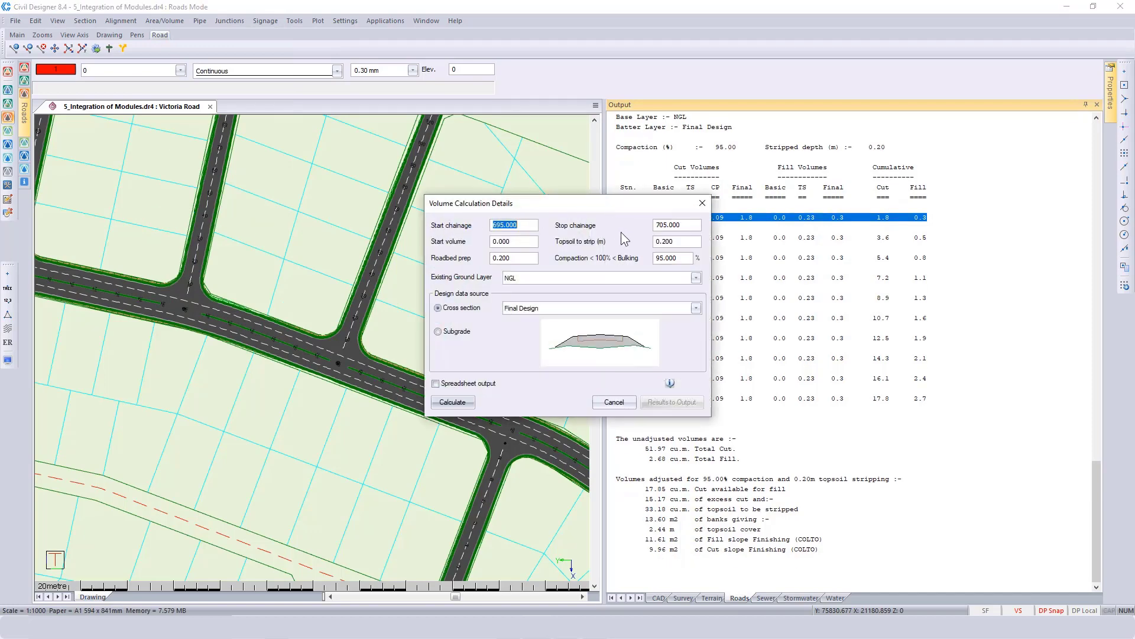
left_click(454, 401)
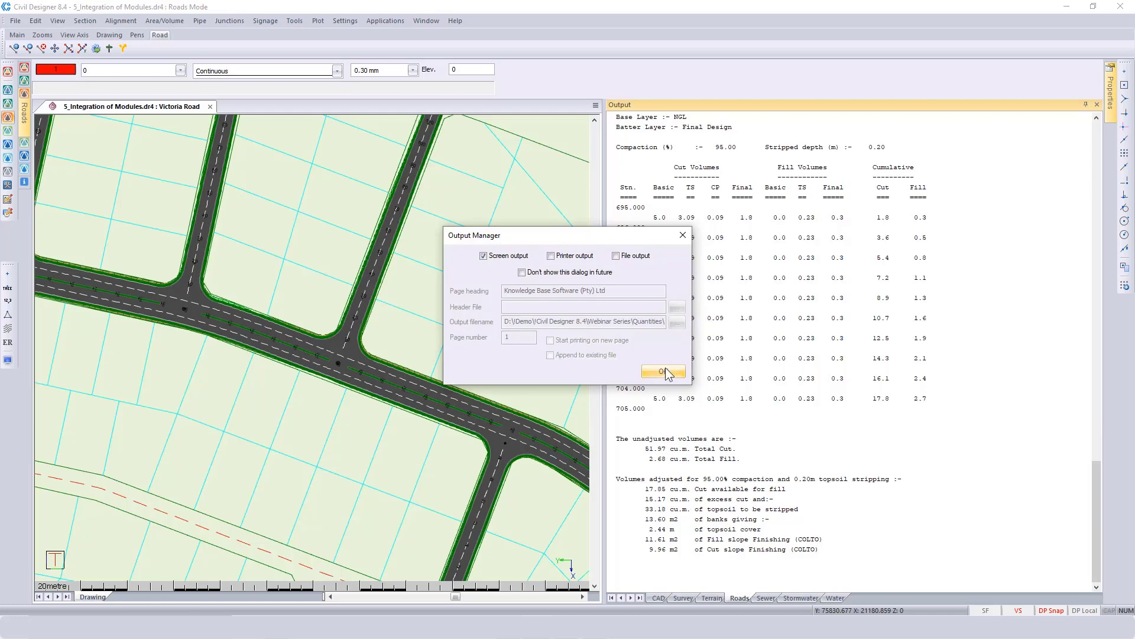
left_click(665, 367)
left_click(665, 367)
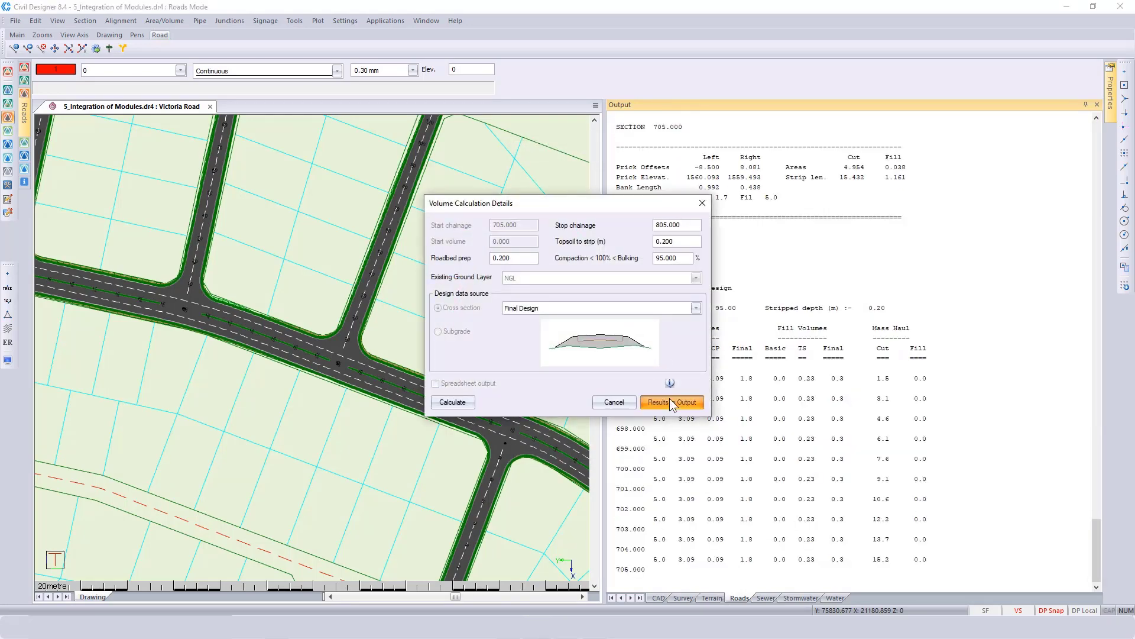
Send the mass haul results to the output and highlight the first station's row and the Total Cut line.
left_click(670, 399)
left_click(662, 375)
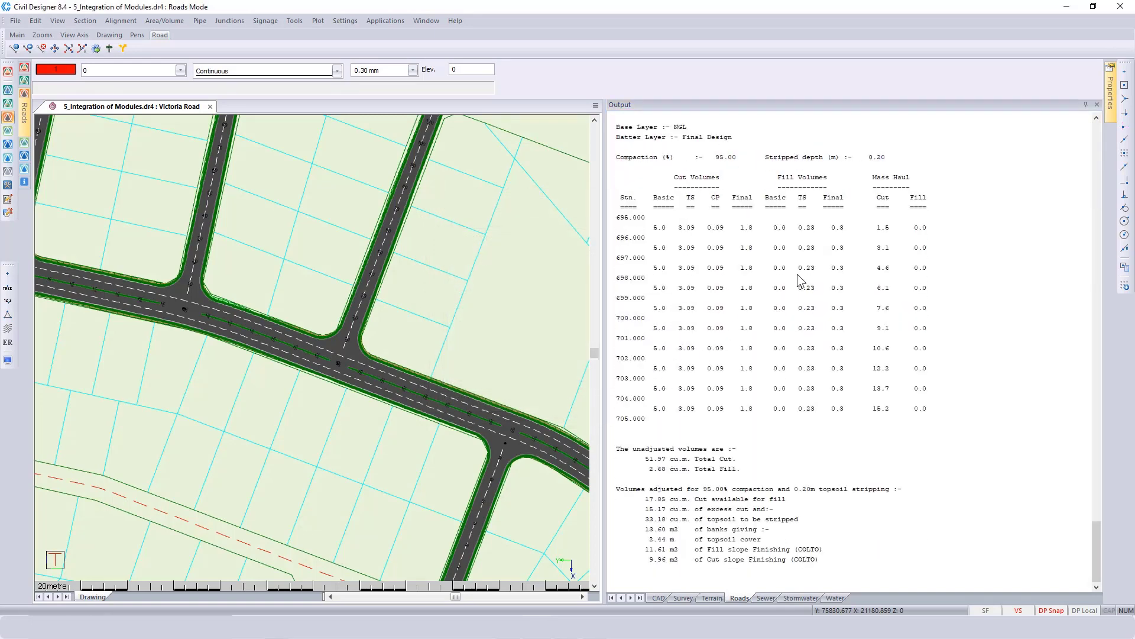
left_click(886, 230)
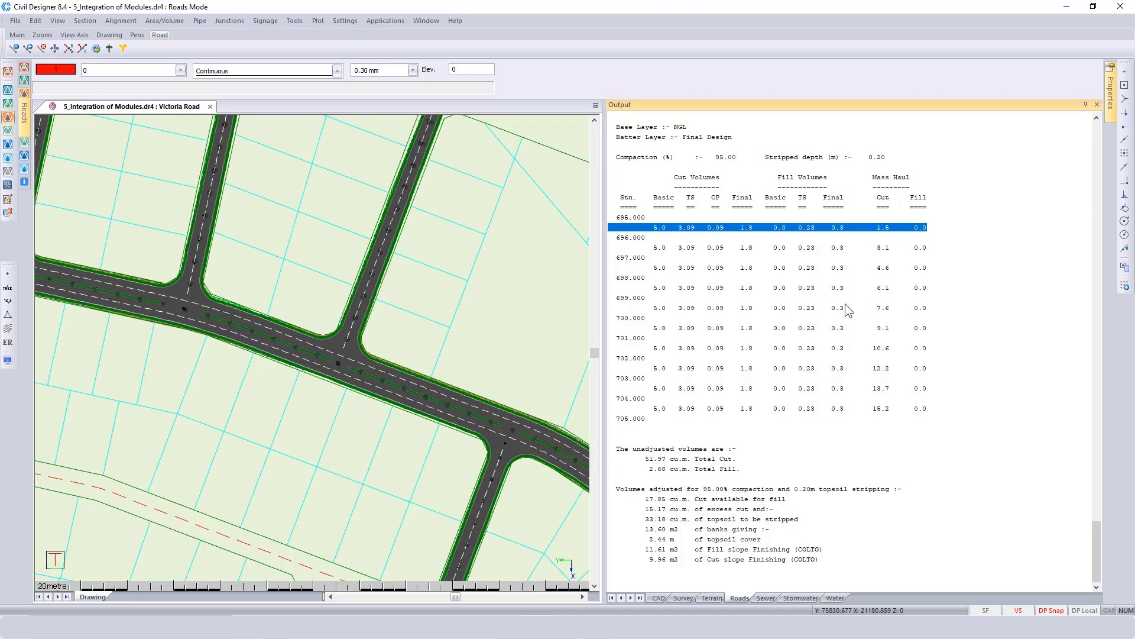
left_click(694, 461)
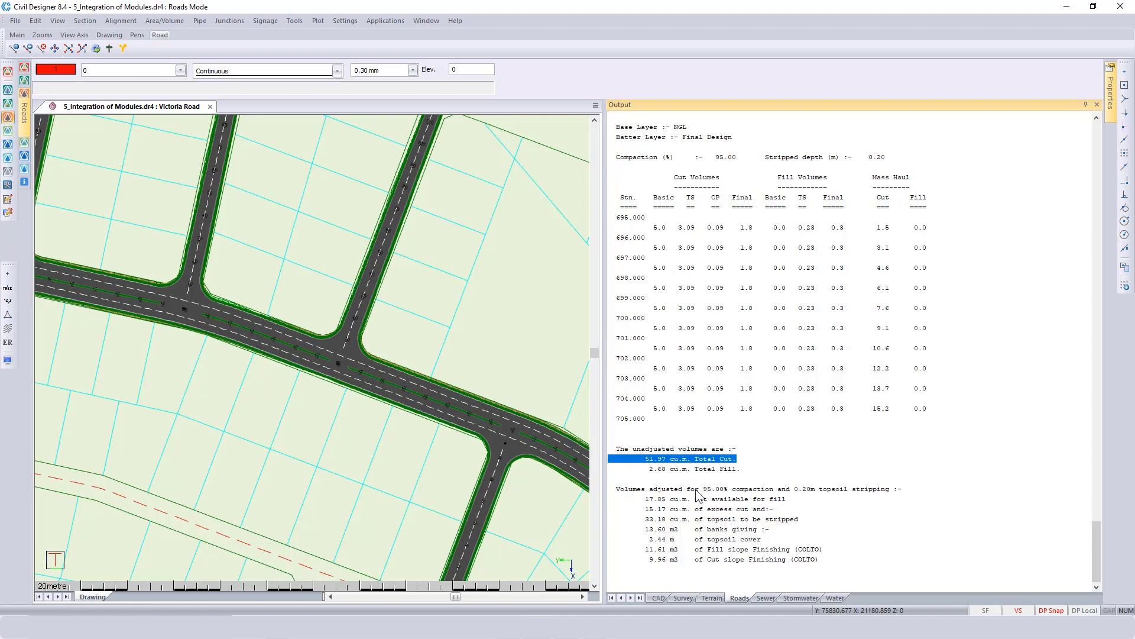
Open the help for the Masshaul Volume settings and read how the Volume Calculations topic explains the mass haul and cumulative output.
left_click(157, 20)
left_click(189, 217)
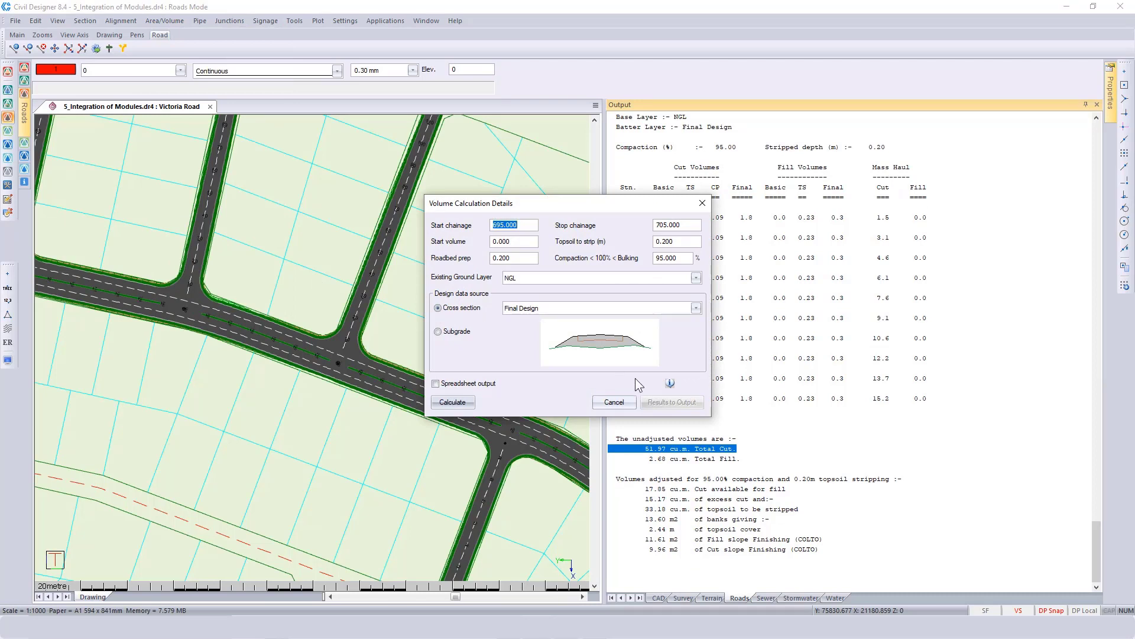
left_click(669, 383)
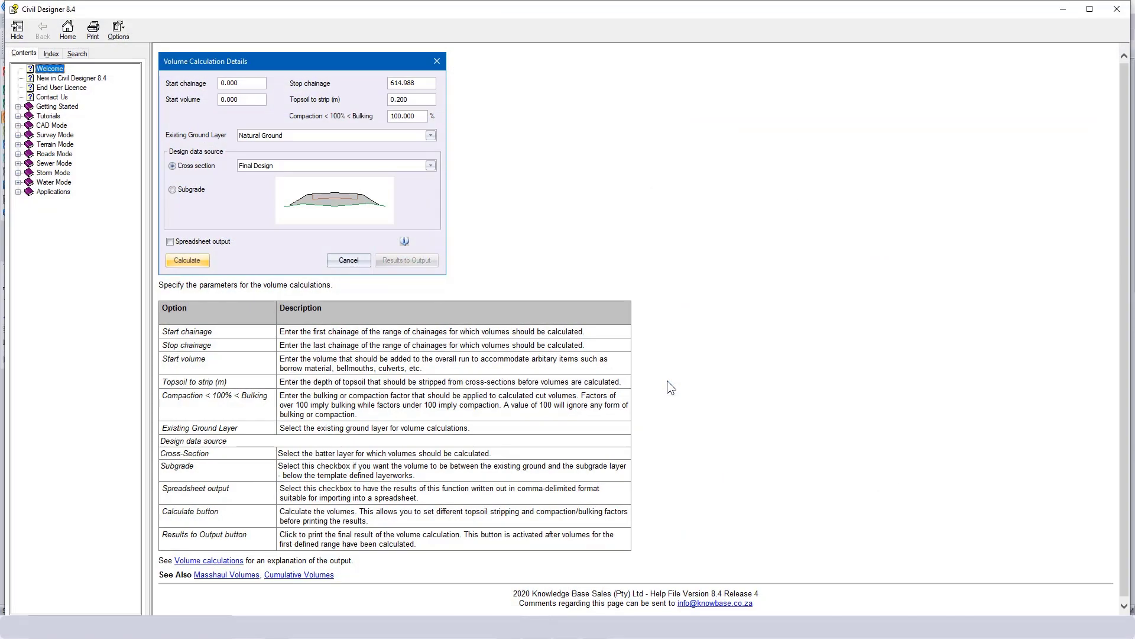
scroll(353, 430, "down", 1)
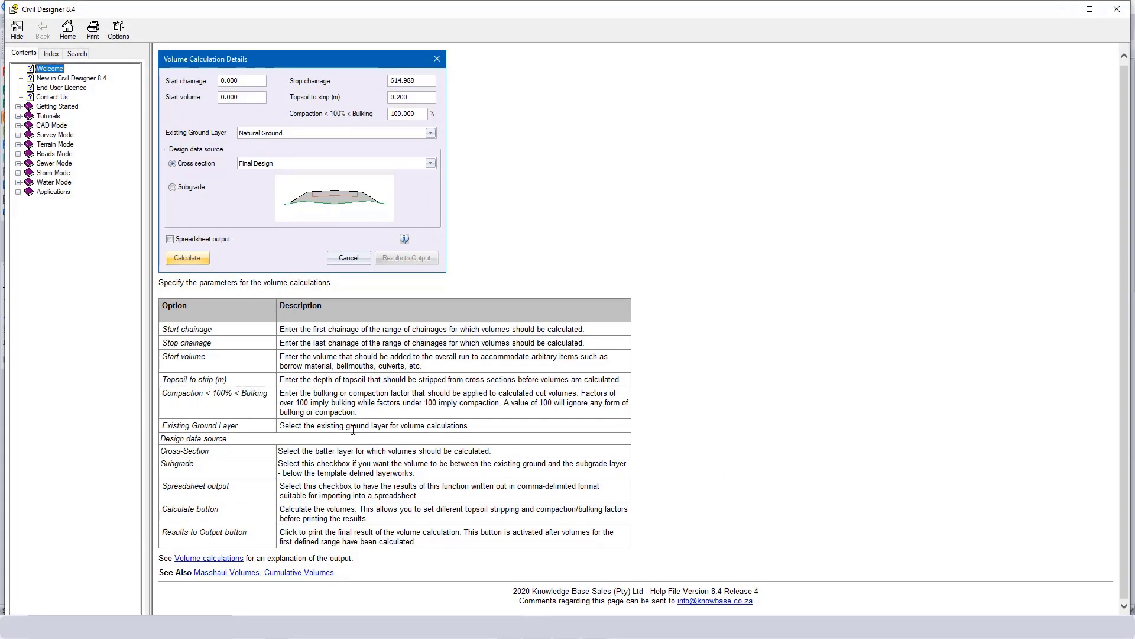
left_click(235, 558)
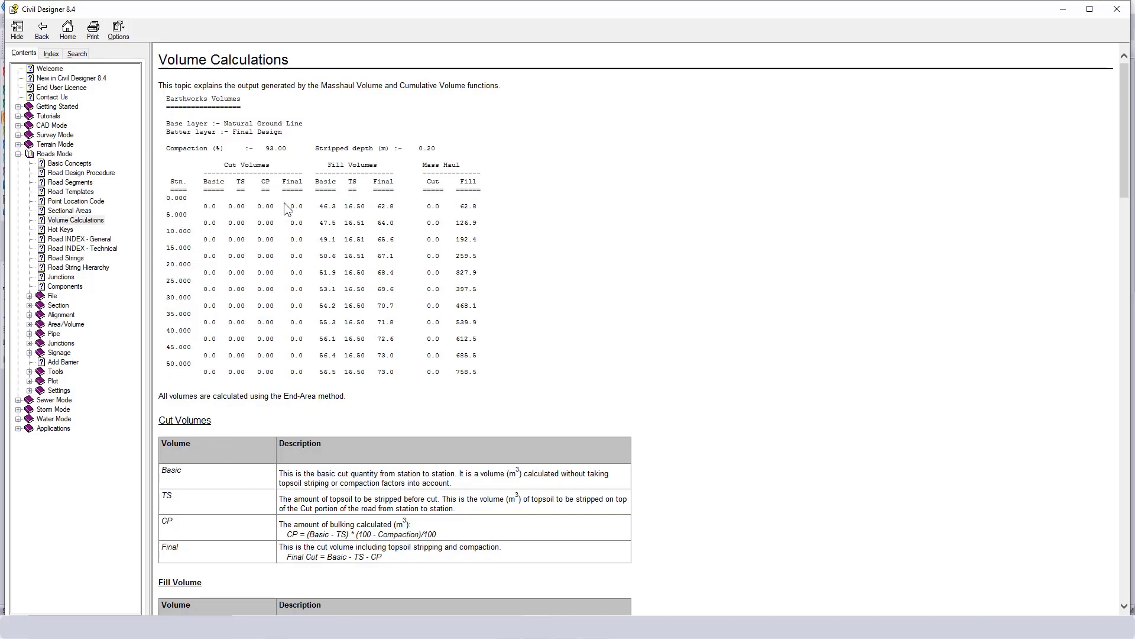
scroll(290, 370, "down", 5)
scroll(290, 370, "down", 3)
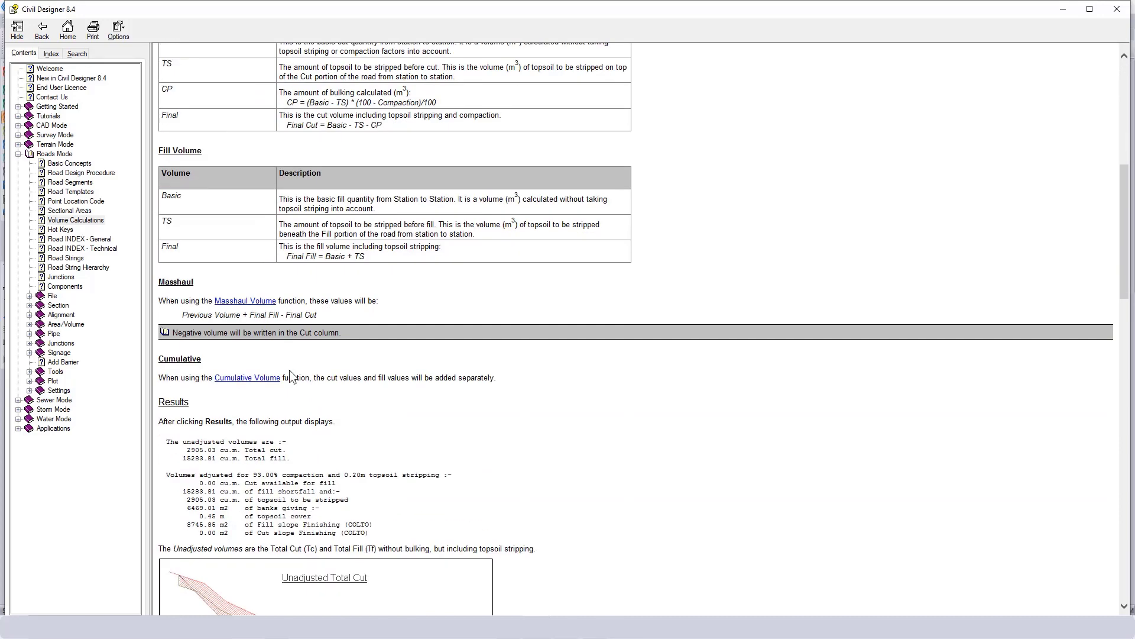
Read the Results section of the Volume Calculations topic, from unadjusted volumes through topsoil, fill shortfall, banks and slope finishing, and close the help.
scroll(289, 370, "down", 2)
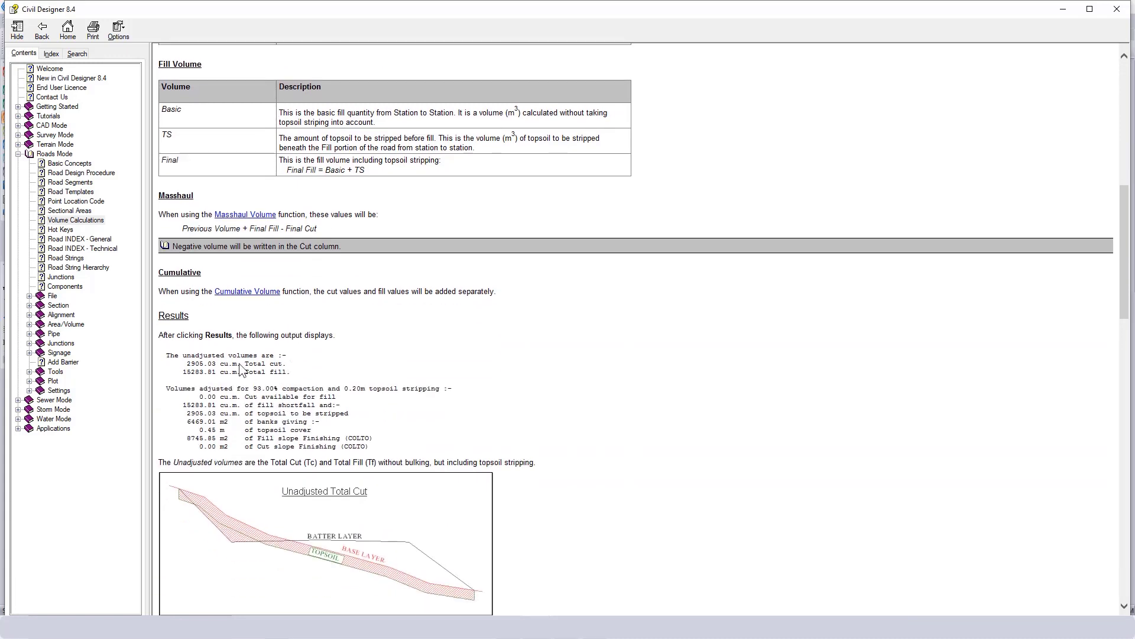
scroll(240, 367, "down", 2)
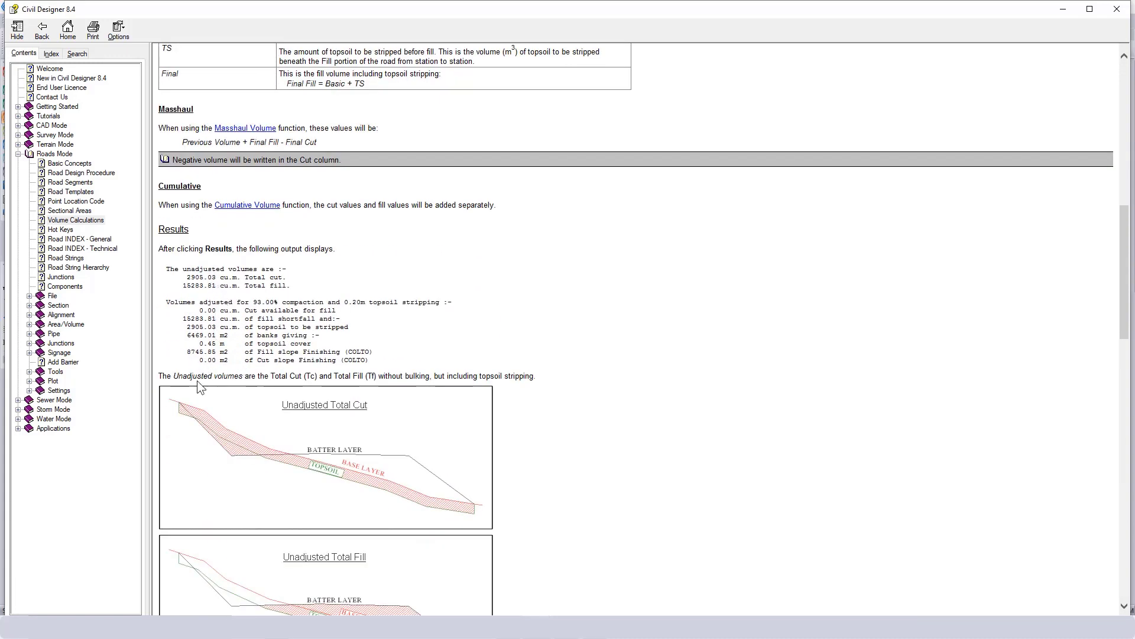
scroll(323, 457, "down", 2)
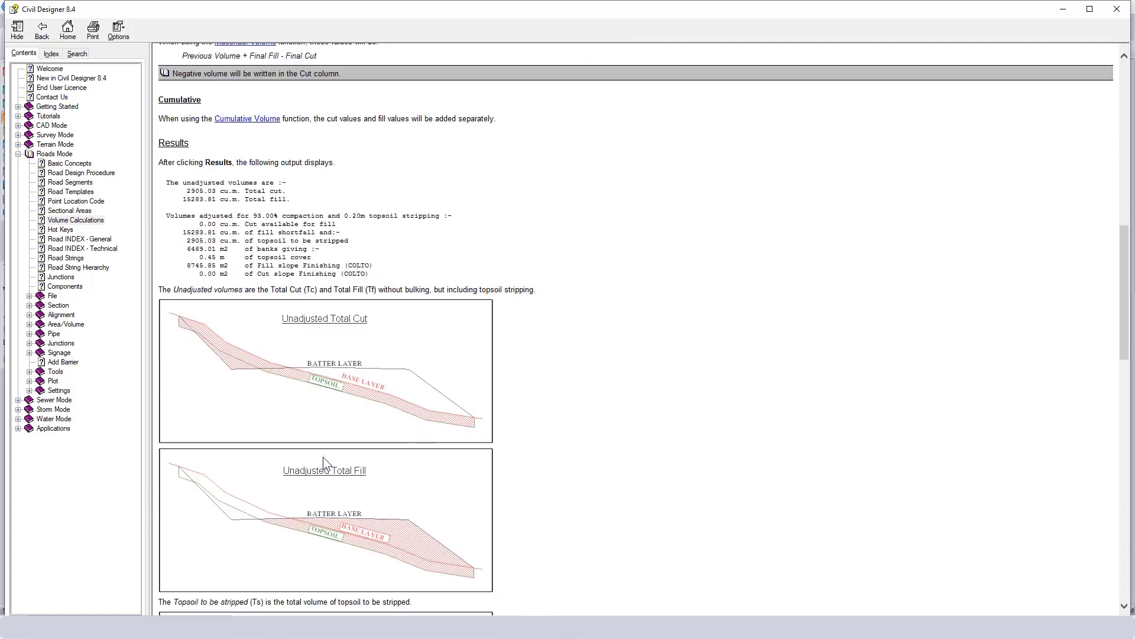
scroll(322, 456, "down", 2)
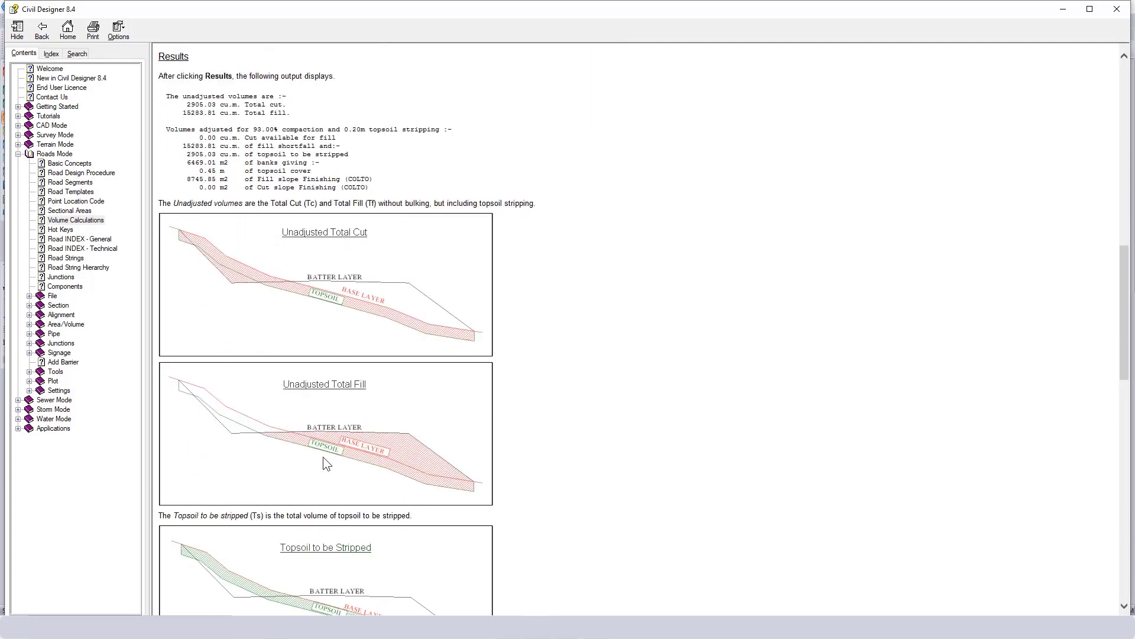
scroll(323, 456, "down", 7)
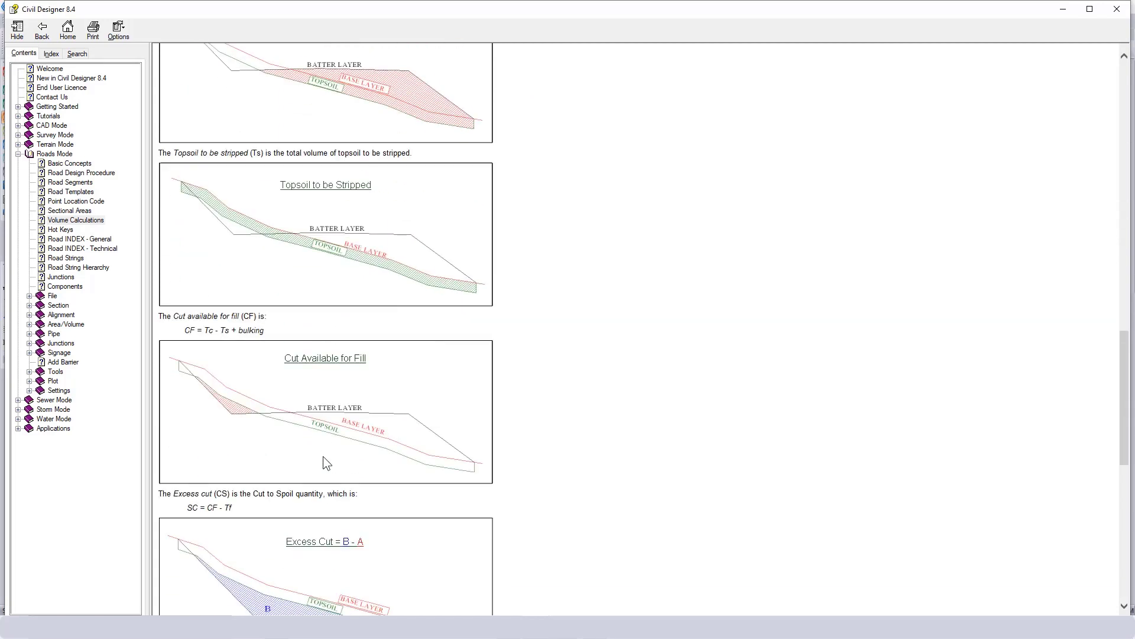
scroll(323, 456, "down", 10)
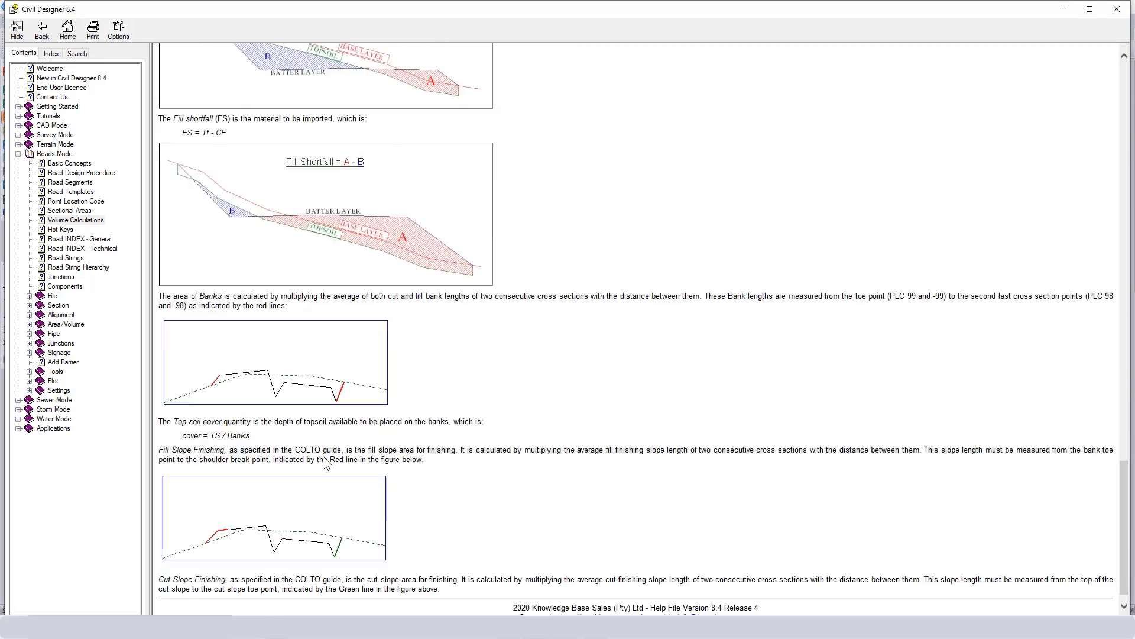
scroll(322, 456, "down", 1)
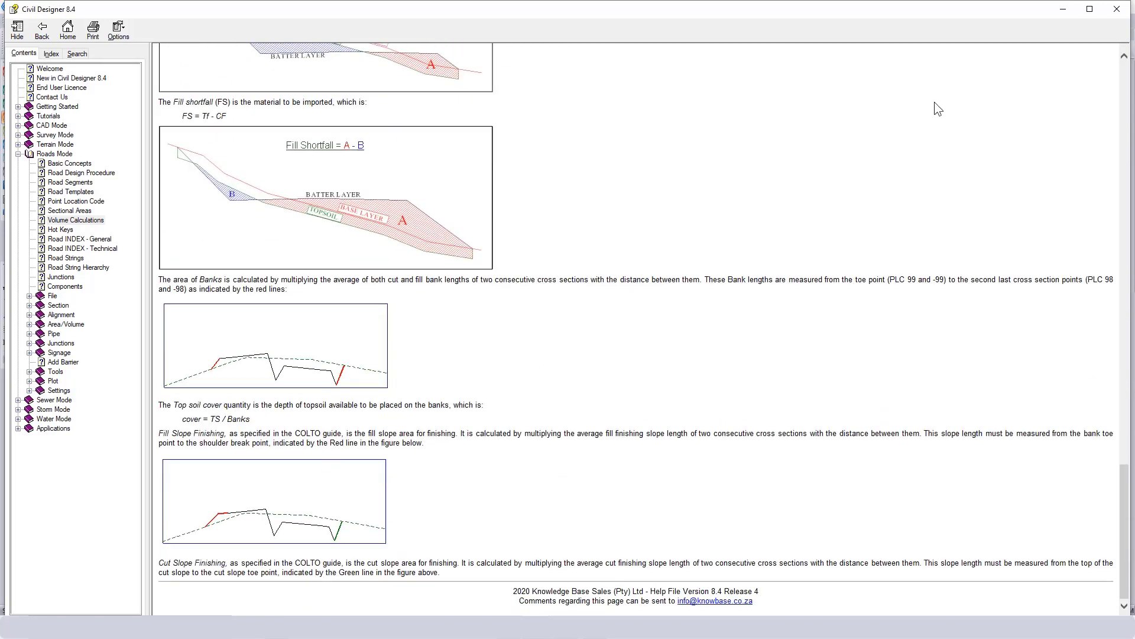
left_click(1117, 9)
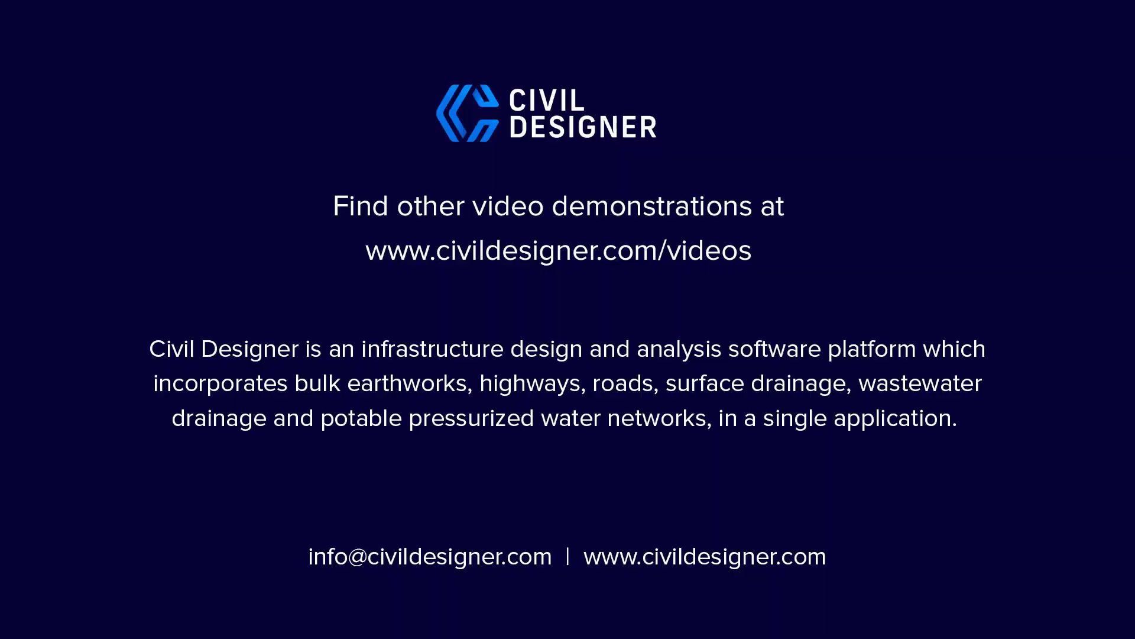